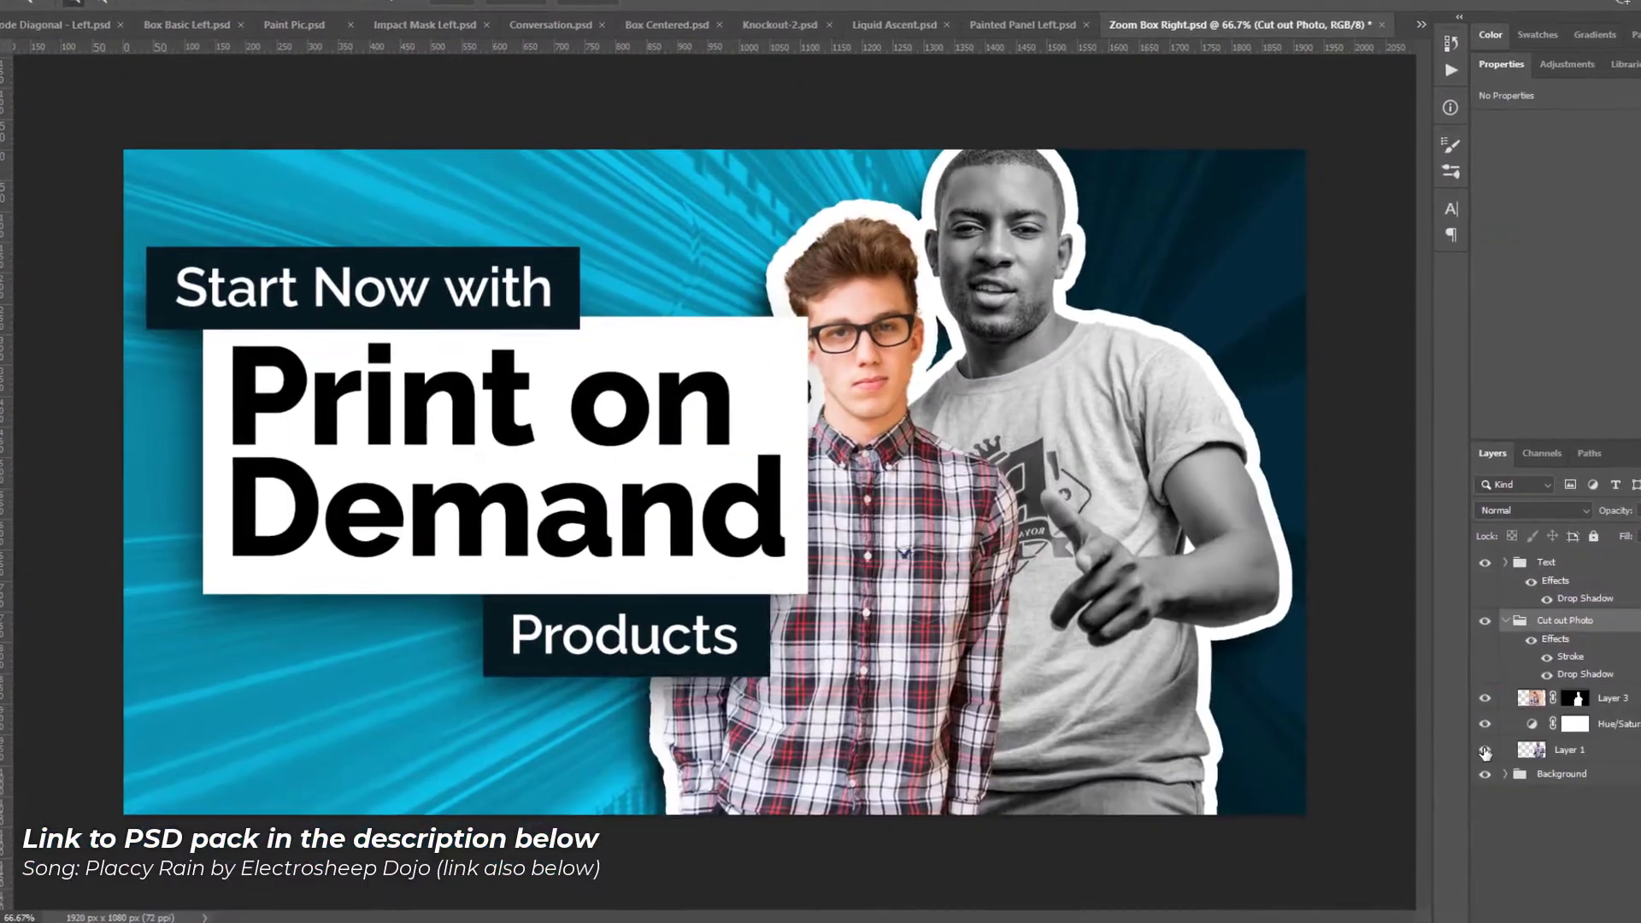
Hide Layer 1 with the second man's photo in Zoom Box Right.psd.
{"action": "left_click", "coordinate": [1485, 753]}
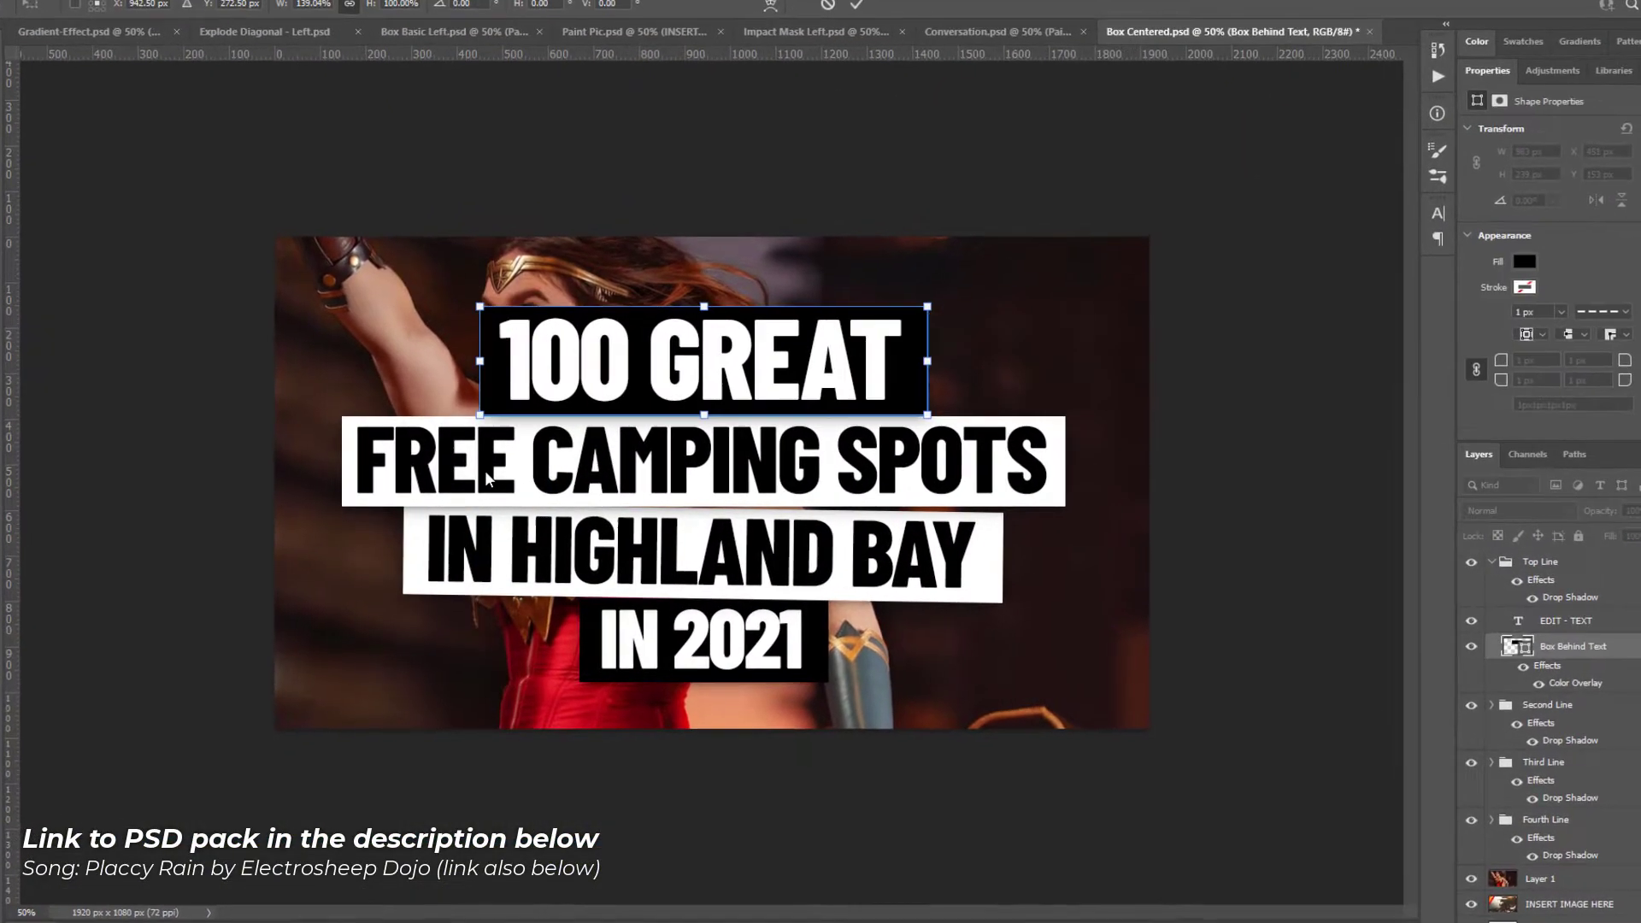
Retype the Box Centered headline lines as SUPER HERO and MOVIES.
{"action": "type", "text": "SUPER HEROMOVI"}
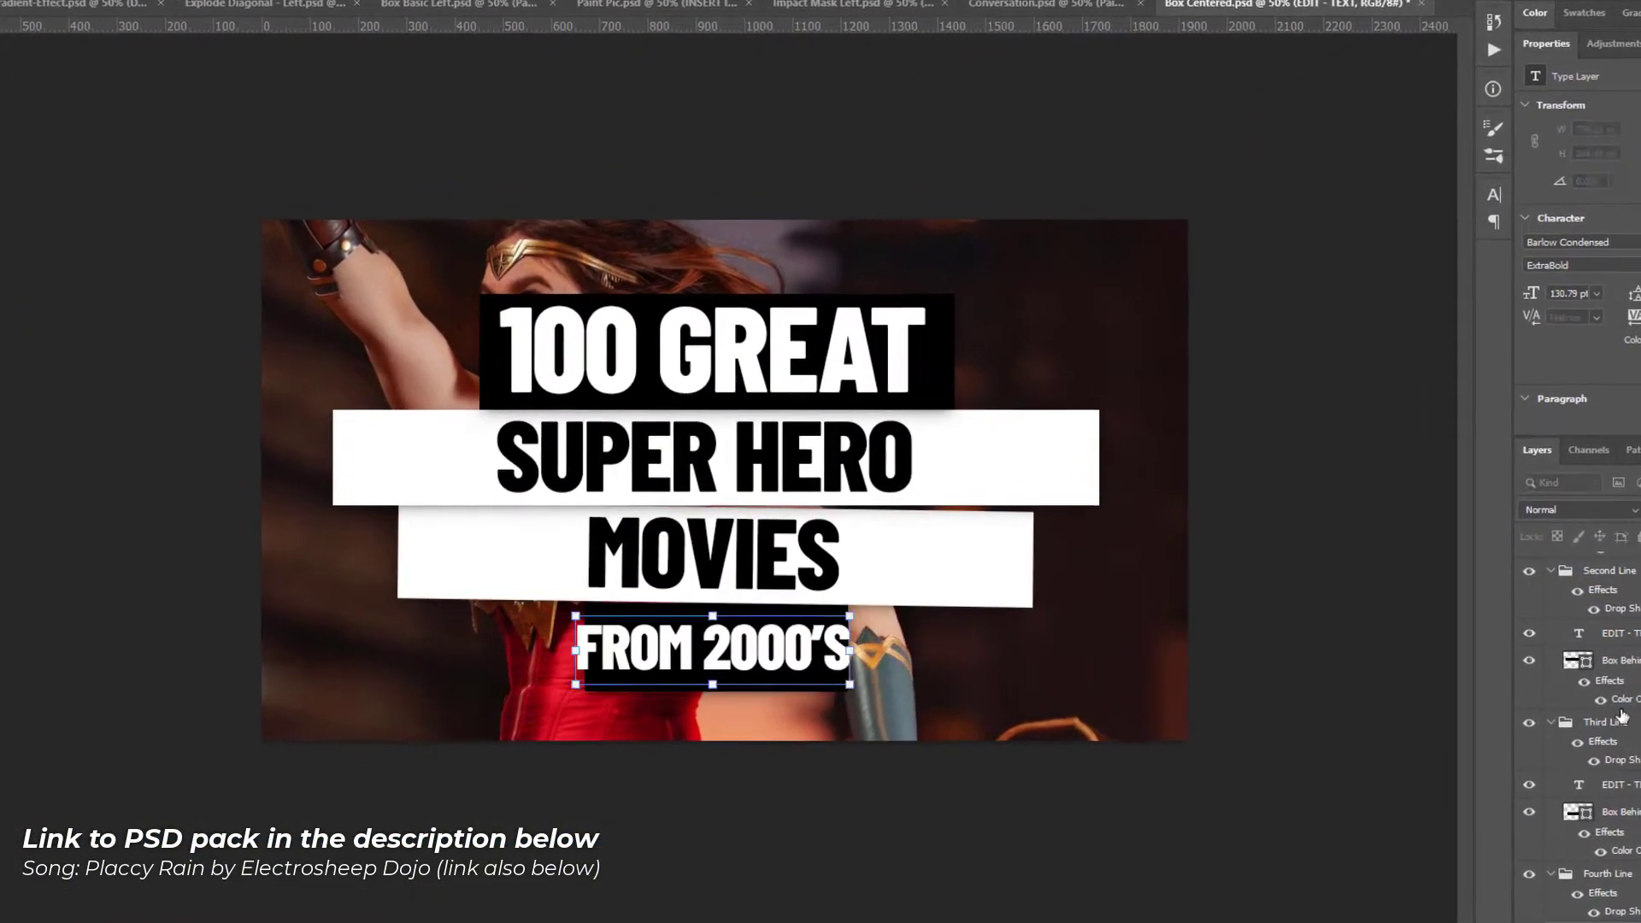